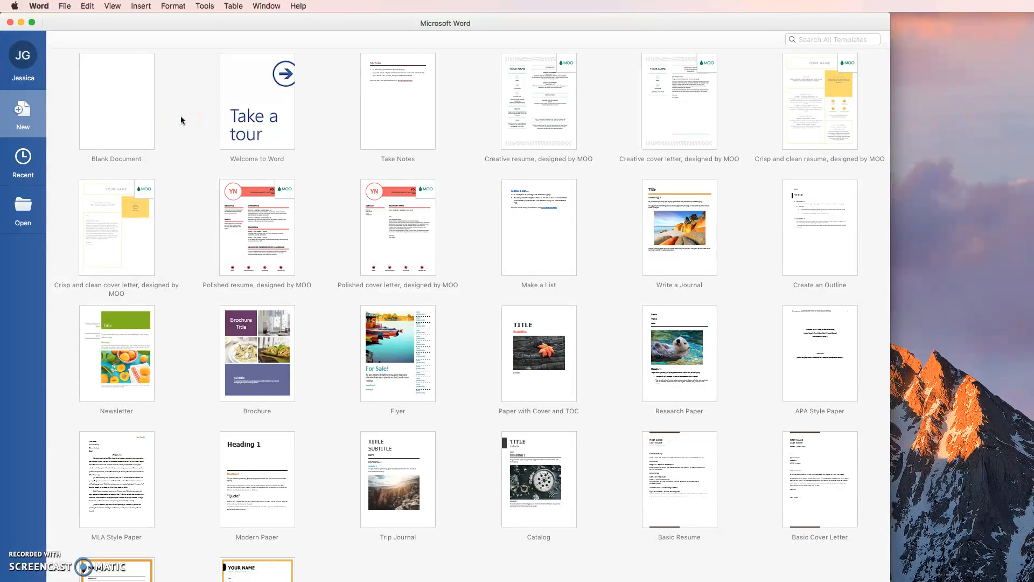
Step: Search the templates for "MLA" and create a document from the "MLA style paper" template
left_click(805, 39)
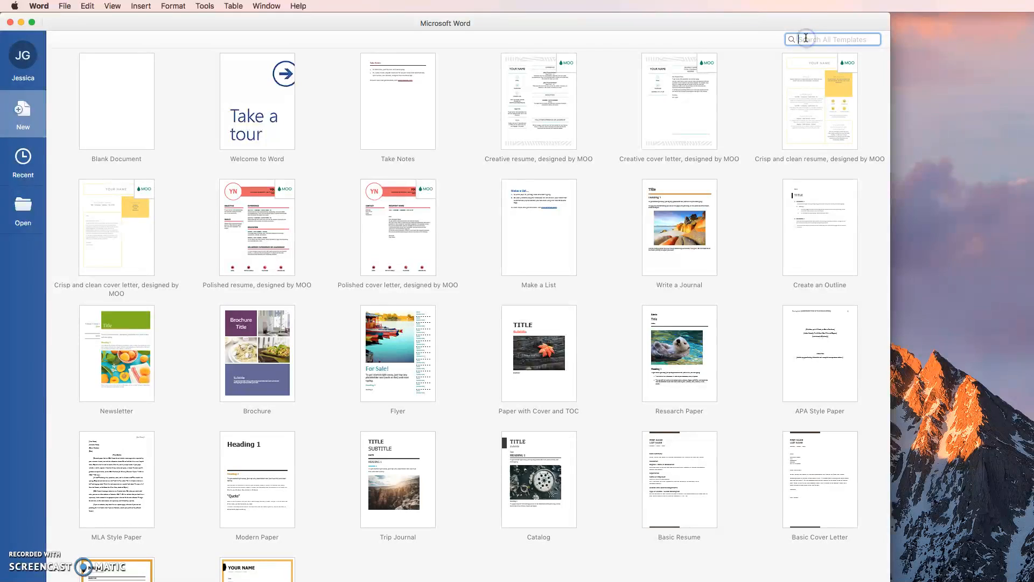
type("MLA")
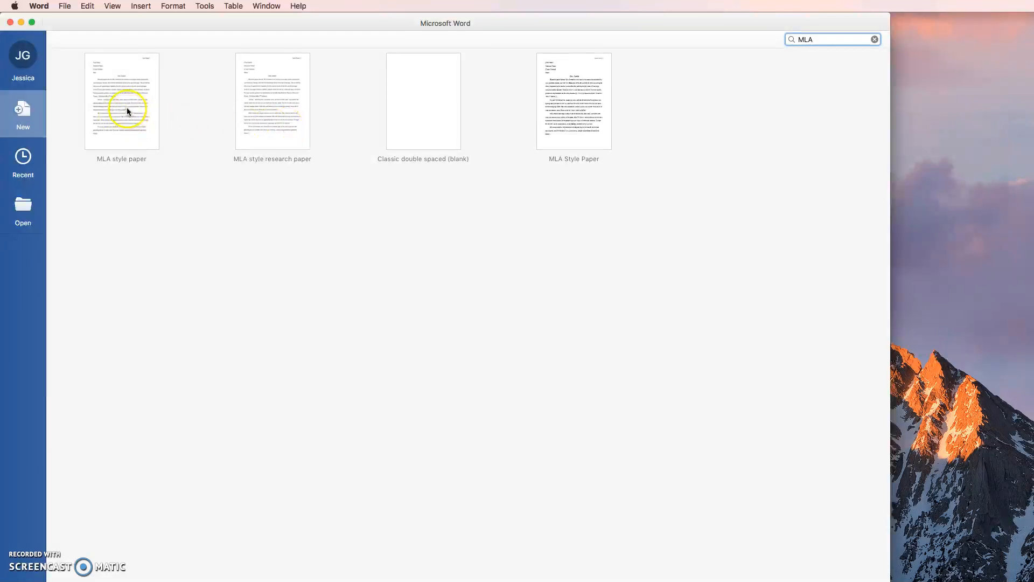
double_click(127, 90)
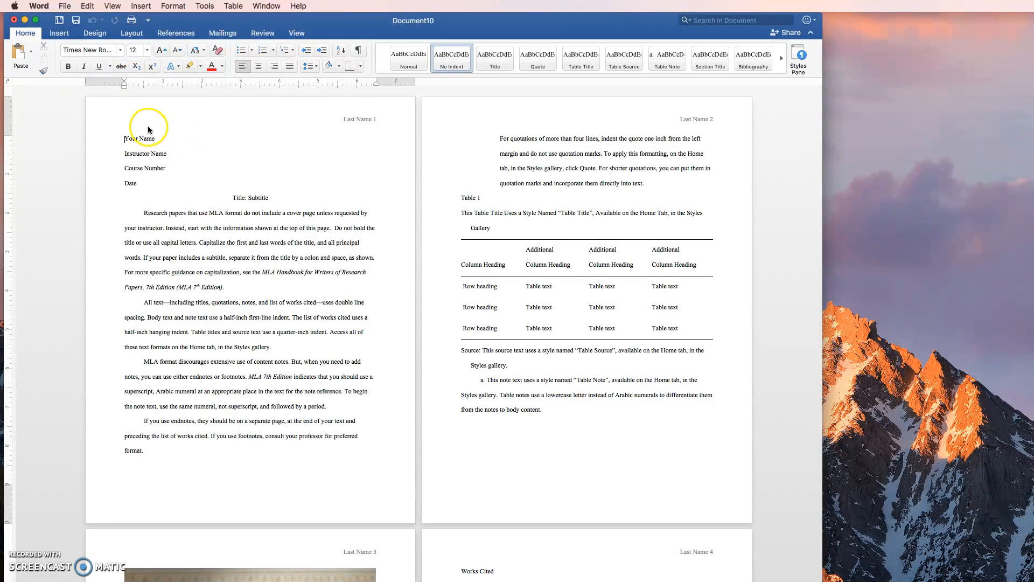
Step: Delete all sample content after the title line, from the first body paragraph through the last works cited entry
scroll(194, 221, "down", 5)
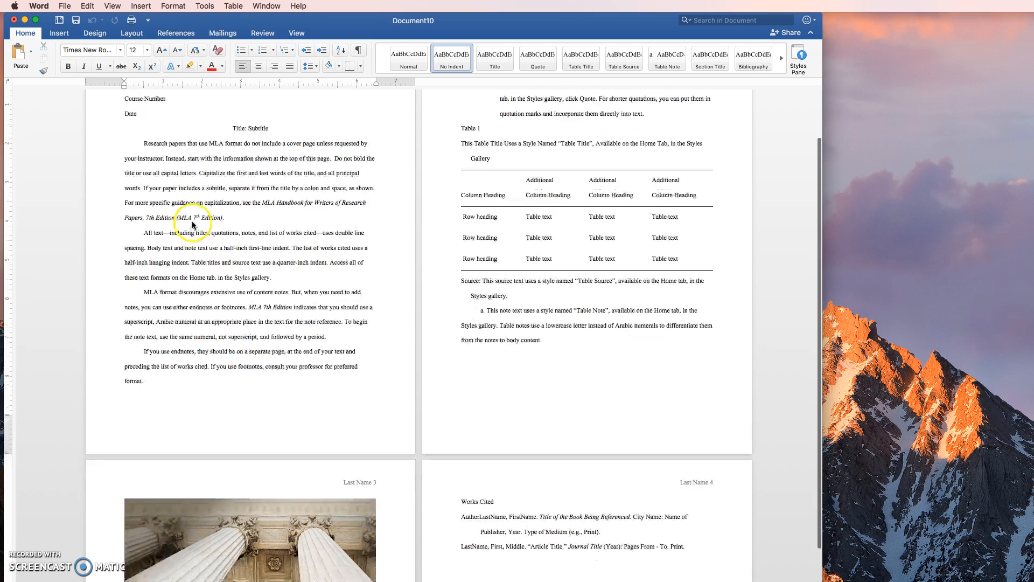
scroll(194, 224, "down", 6)
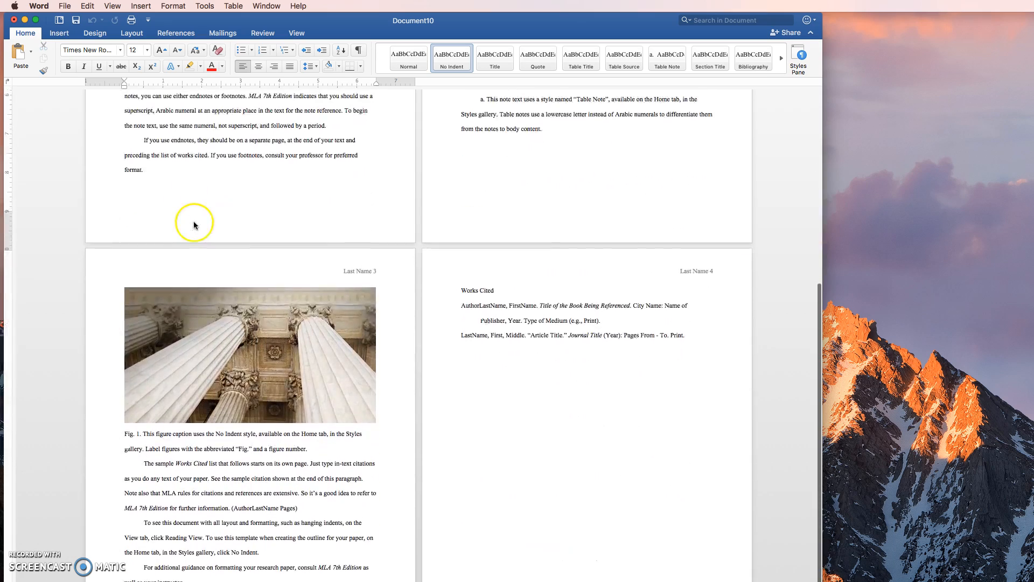
scroll(196, 225, "up", 5)
scroll(199, 226, "up", 6)
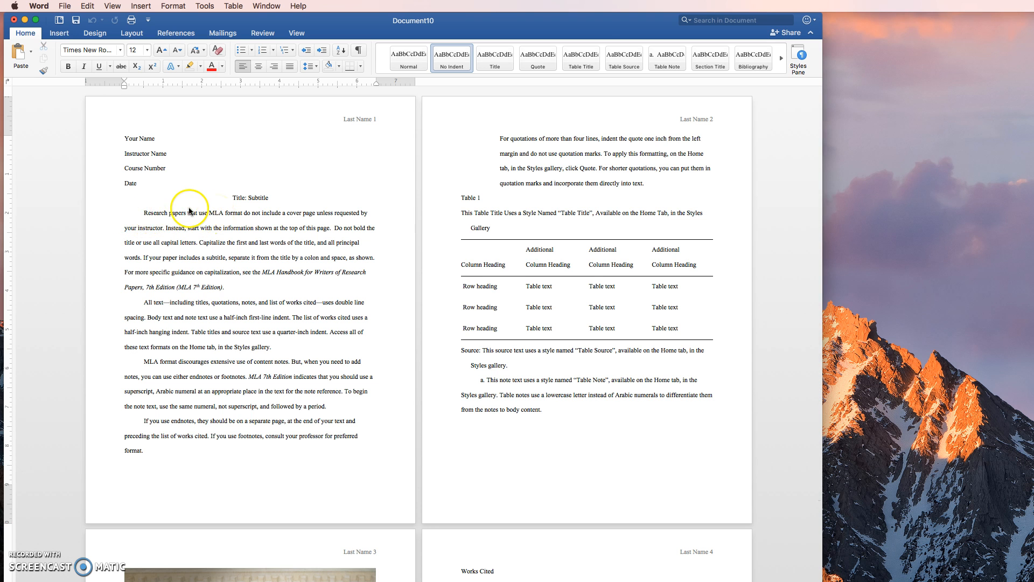
scroll(190, 207, "down", 10)
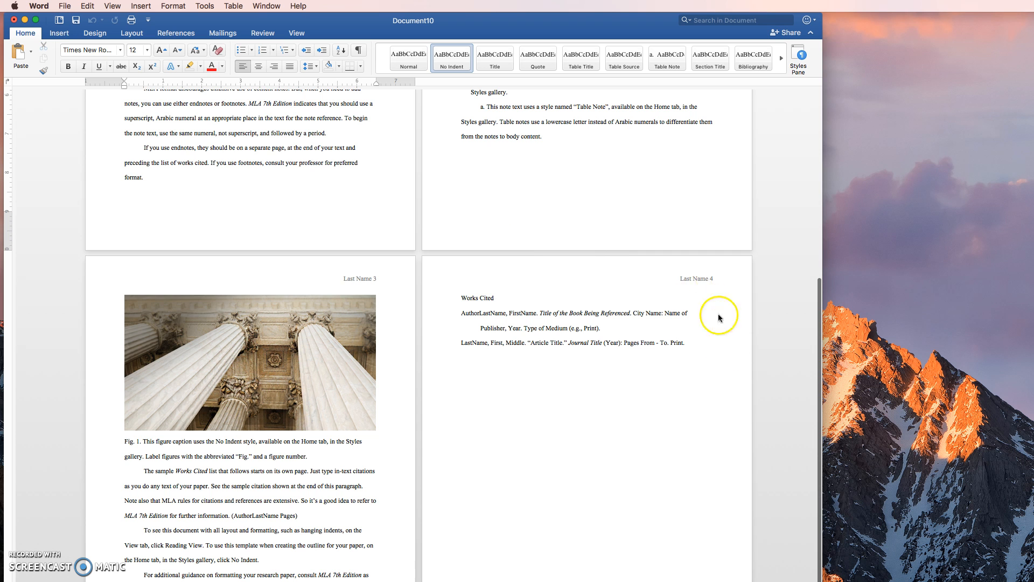
left_click(686, 342)
left_click_drag(686, 343, 148, 216)
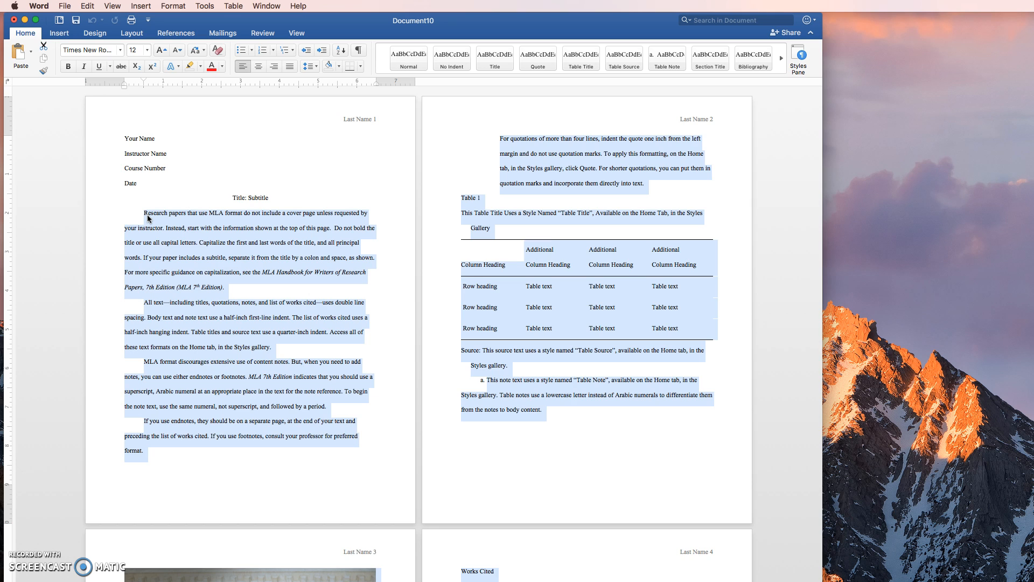
key("BackSpace")
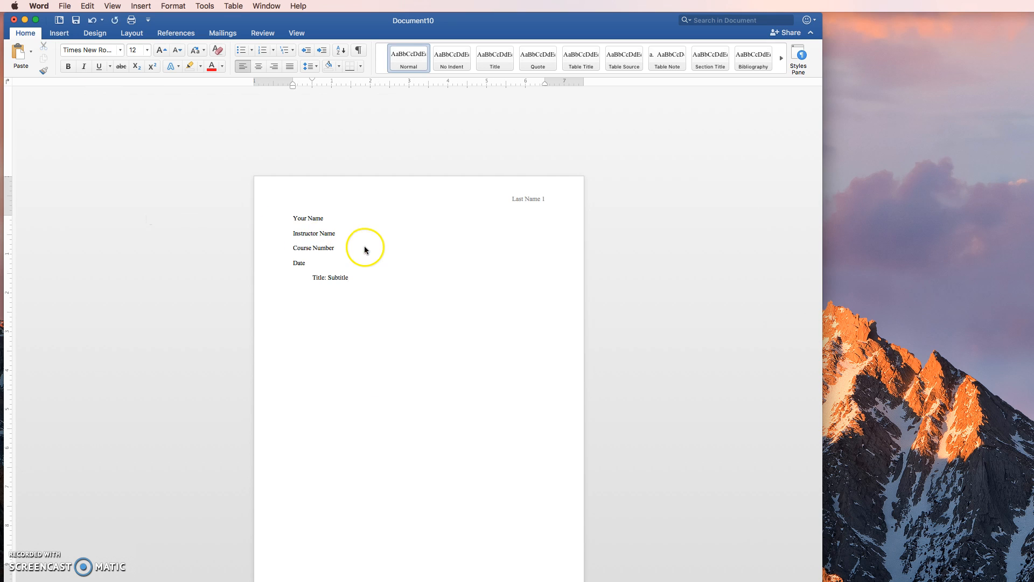
Step: Center the "Title: Subtitle" line and start a new line below it
left_click(258, 67)
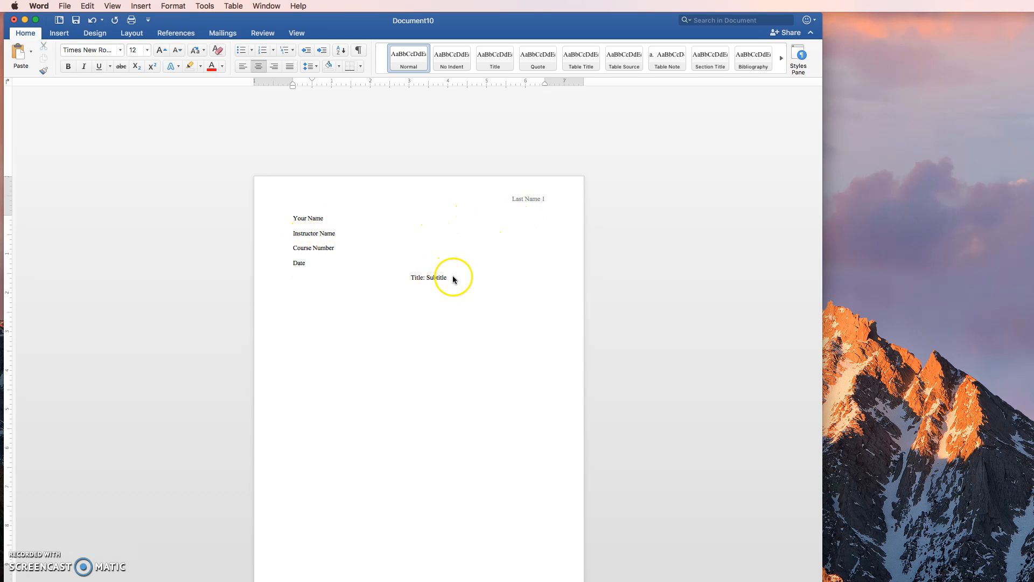
left_click(452, 292)
key("Return")
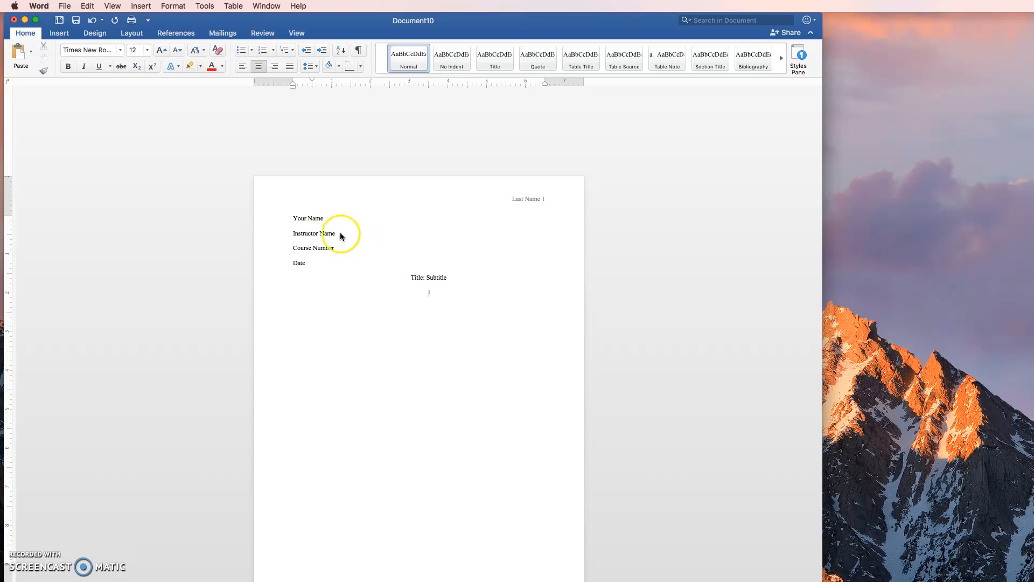
Step: Replace the "Your Name" placeholder in the heading block with the student's full name
left_click_drag(293, 218, 323, 220)
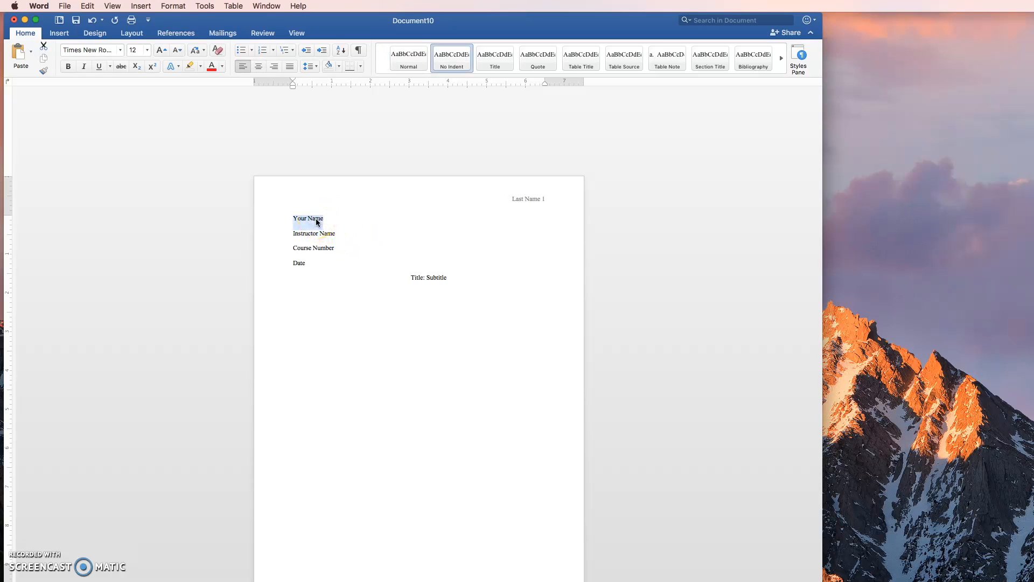
Step: Replace "Last Name" in the first-page header with the student's last name, keeping the page number, and return to the body
double_click(530, 199)
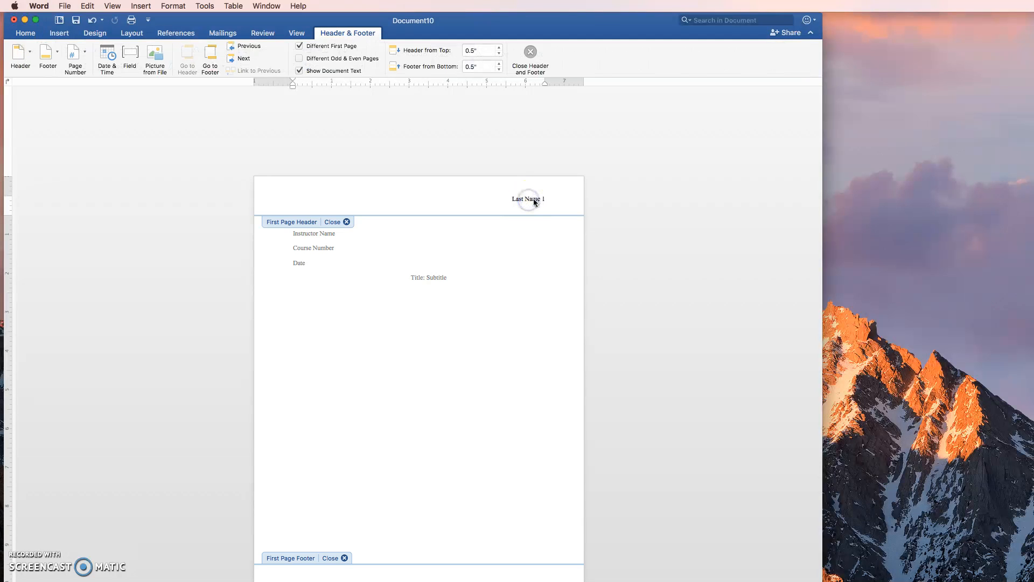
double_click(515, 235)
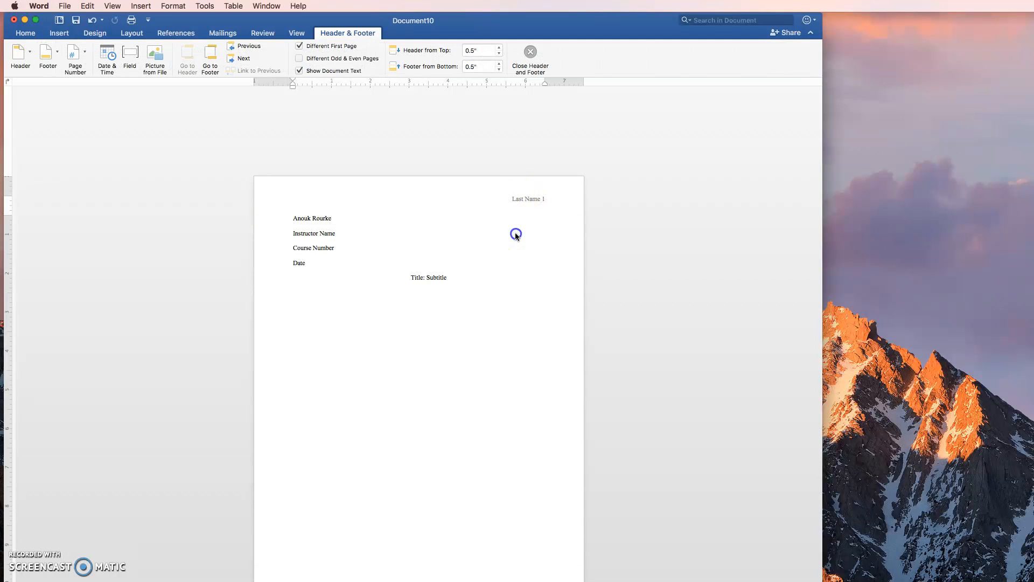
double_click(525, 199)
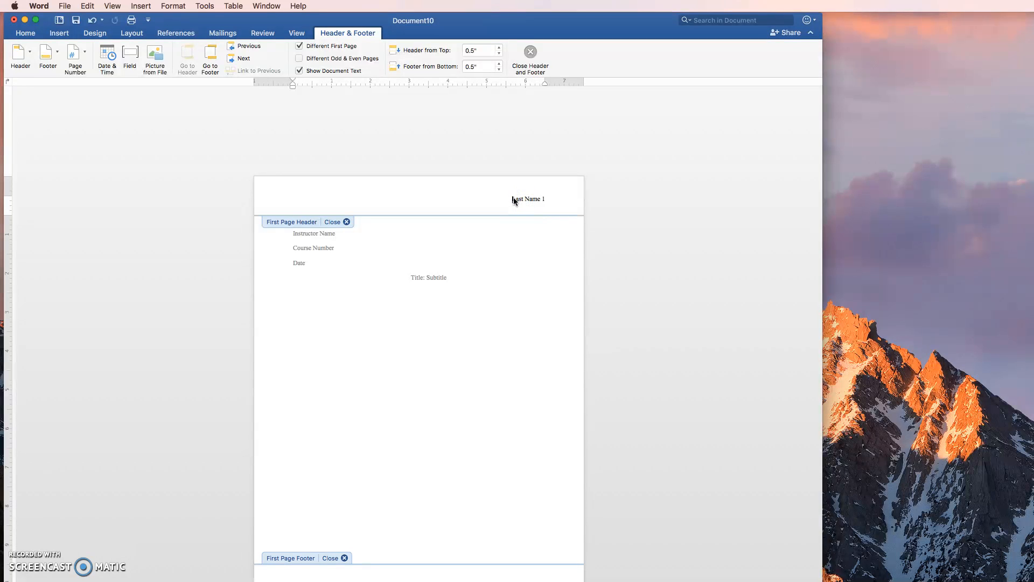
left_click(527, 199)
type("Rourk")
double_click(431, 285)
double_click(439, 278)
Step: Replace the instructor placeholder with the professor's title and name, and the course number placeholder with "English 1000.40"
triple_click(334, 233)
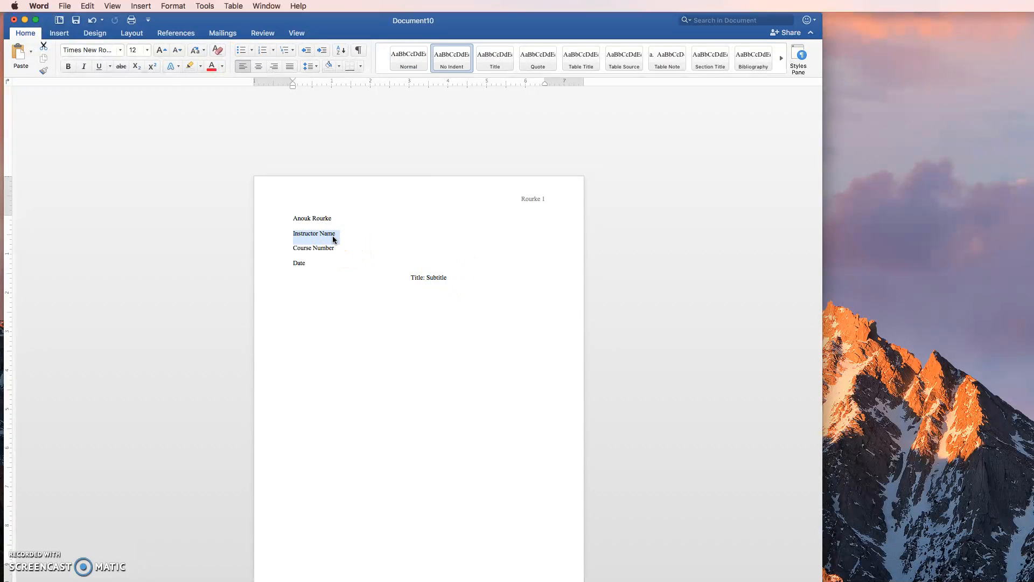
type("Professor Grimes")
triple_click(329, 246)
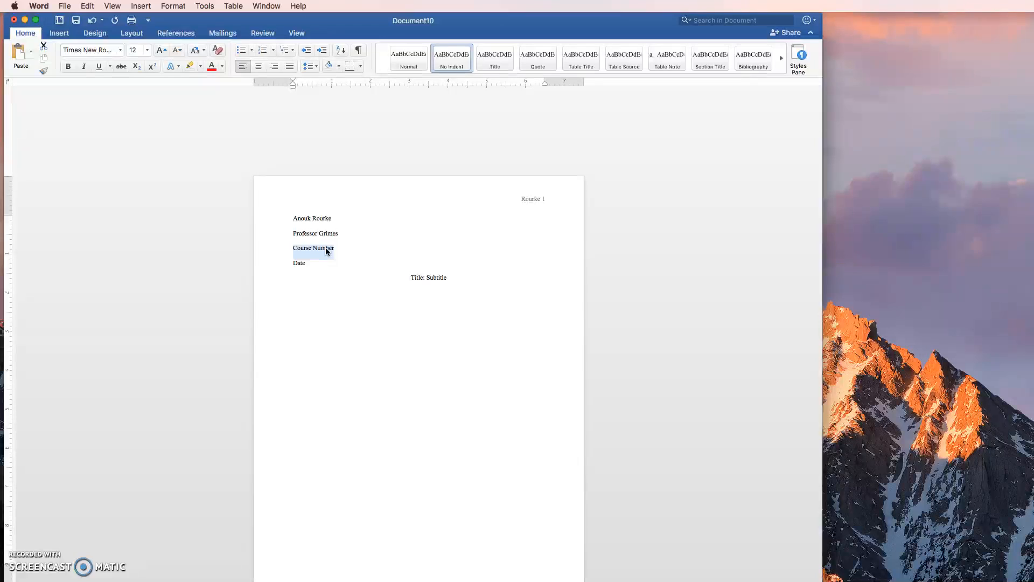
type("English 1000 40")
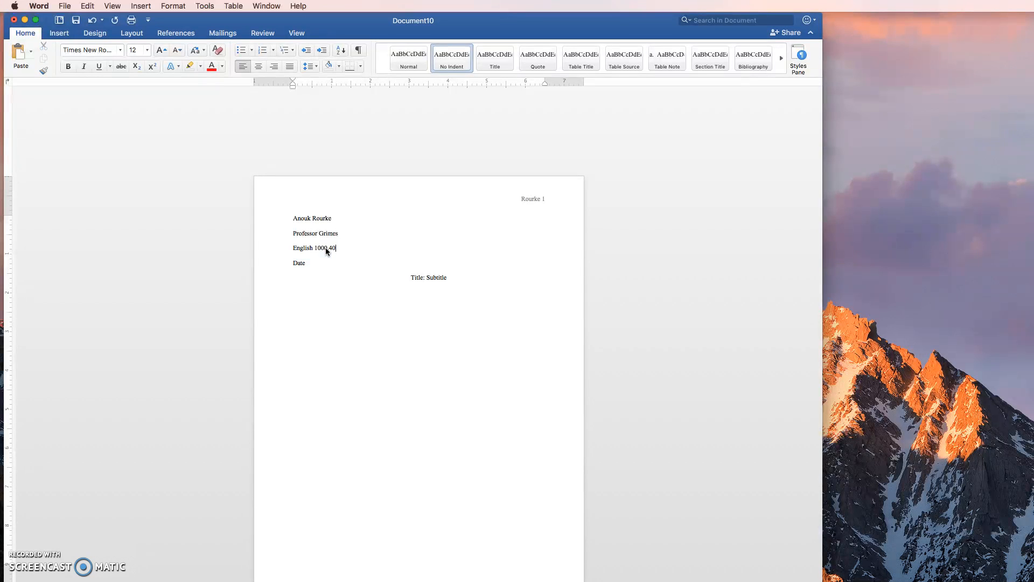
Step: Replace the date placeholder with "11 September 2017"
double_click(300, 263)
type("11 S")
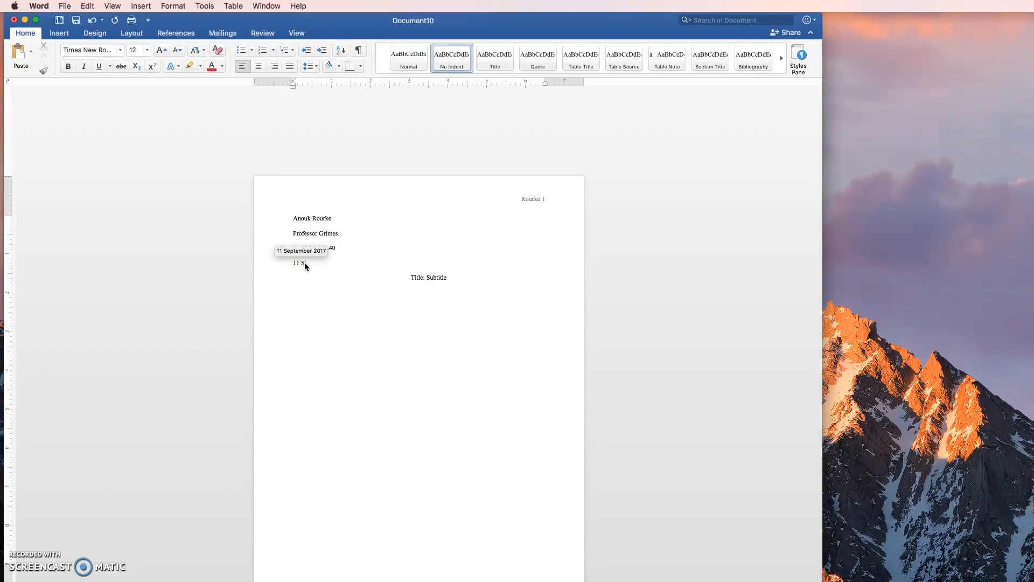
type("epte")
key("Return")
type("2")
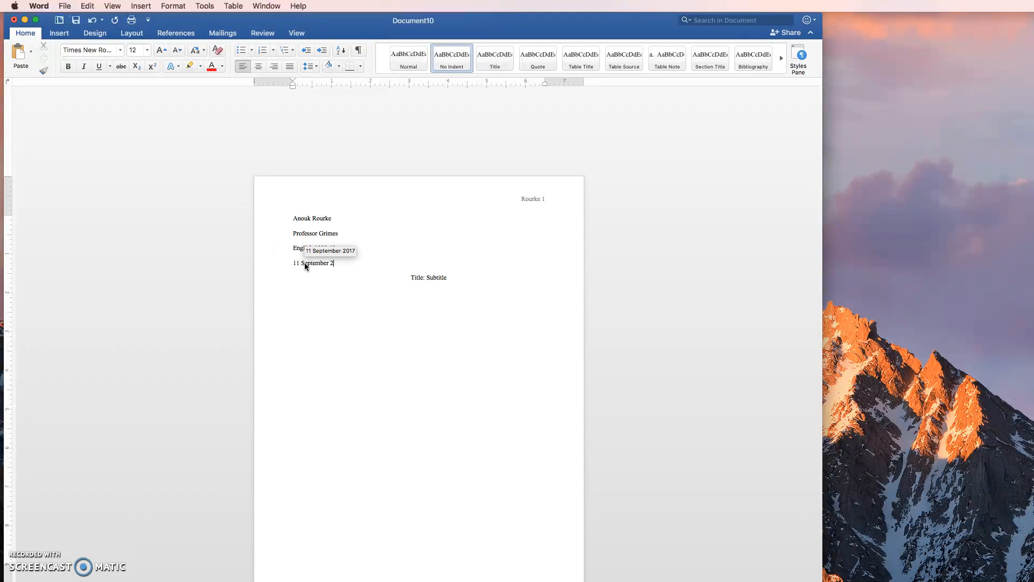
type("017")
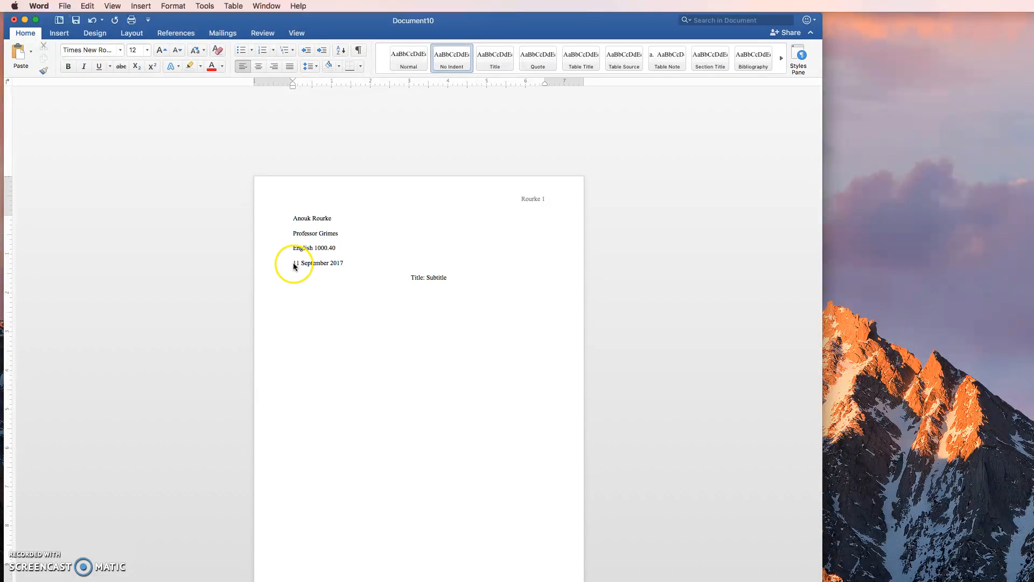
Step: Replace the title and subtitle placeholders so that the line reads "MLA: Practice"
double_click(421, 278)
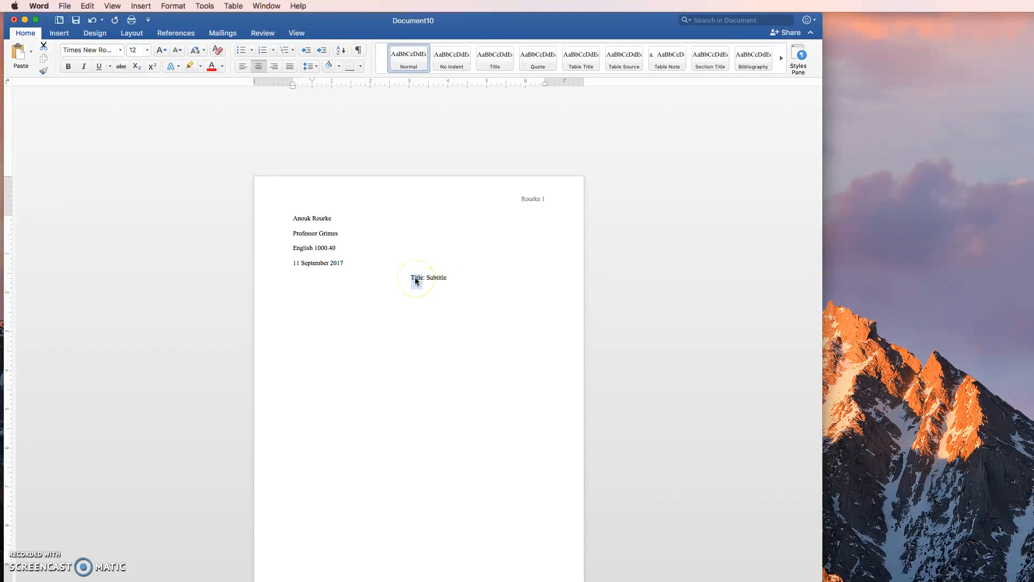
type("MLA")
double_click(449, 279)
type("Practice")
Step: Left-align the line below the title and write "TS: Another reason why the American Dream should be considered"
left_click(242, 68)
type("Another e")
key("BackSpace")
type("reason why the American Dream")
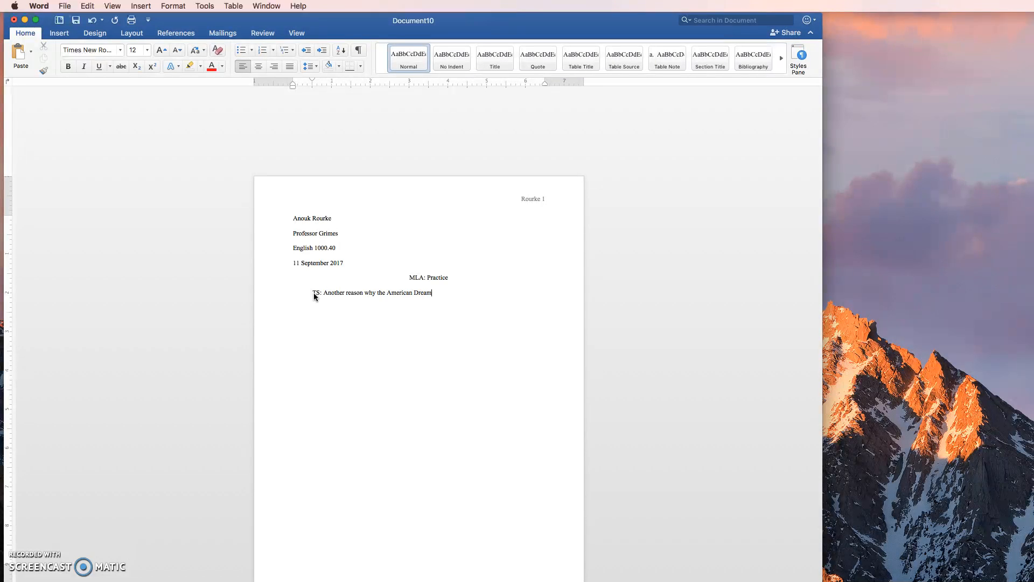
type(" should be considered")
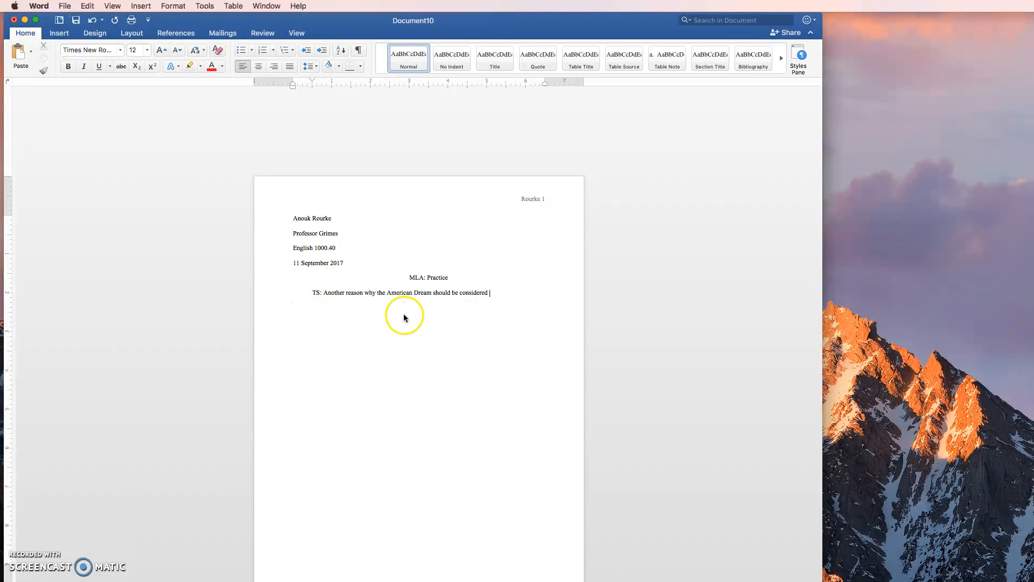
Step: Insert "not" before "be considered" and complete the sentence with "a myth is that it is a dream, not a promise"
left_click(452, 294)
left_click(492, 291)
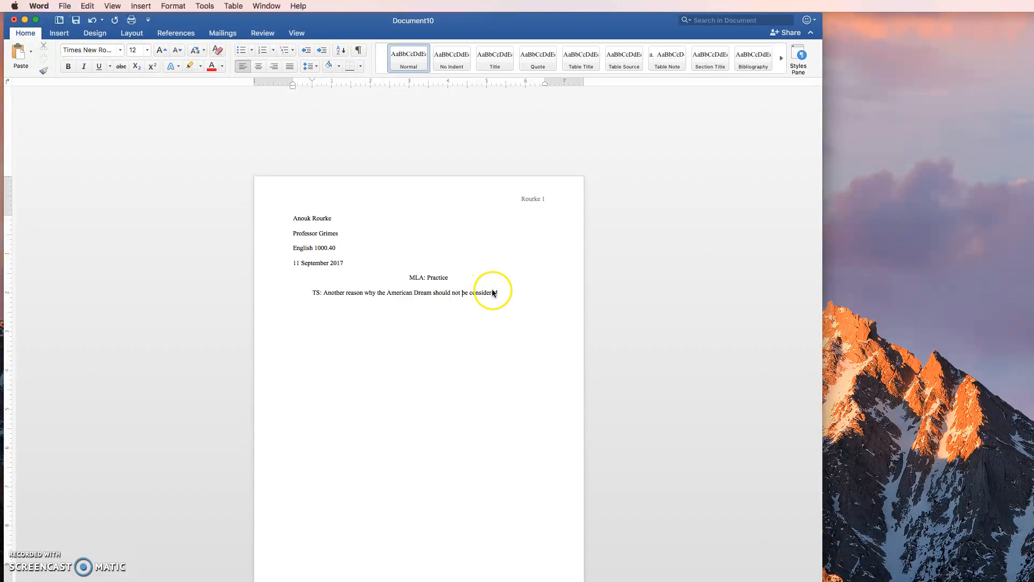
type("a myth is that it is a dream ")
type(" not a promise. E:")
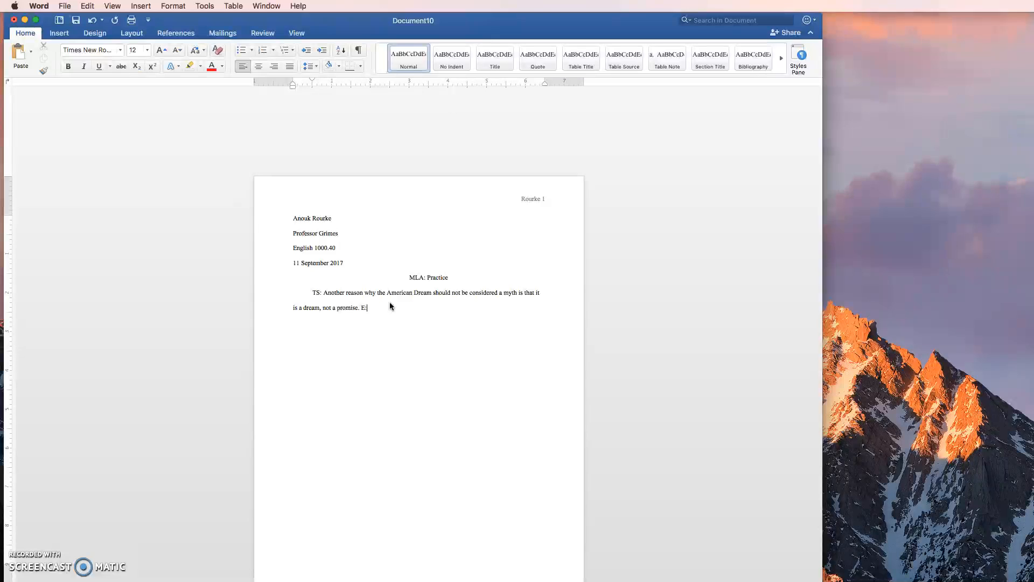
Step: End the topic sentence with a period and add "E: The quote would come from Ehrenreich."
type("The quote wul")
key("BackSpace")
key("BackSpace")
type("ould come from Ehrenreic")
type("h. GASP--Include some intor")
Step: Continue the paragraph with "GASP—Include some introduction to the quote"
key("BackSpace")
key("BackSpace")
type("rod")
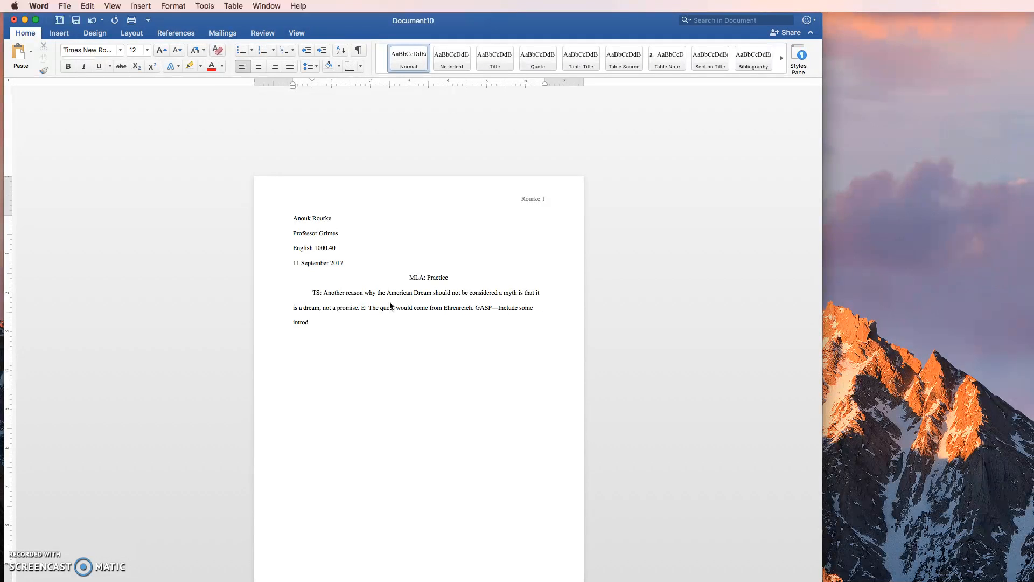
type("uction to the quote")
type(". According t")
type("o Barbara")
type(" Ehrenreich i")
type("n “From Nickel an")
type("d Dmied")
Step: Add the lead-in "According to Barbara Ehrenreich in “From Nickel and Dimed,”" and italicize "Nickel and Dimed" within it
key("BackSpace")
key("BackSpace")
key("BackSpace")
key("BackSpace")
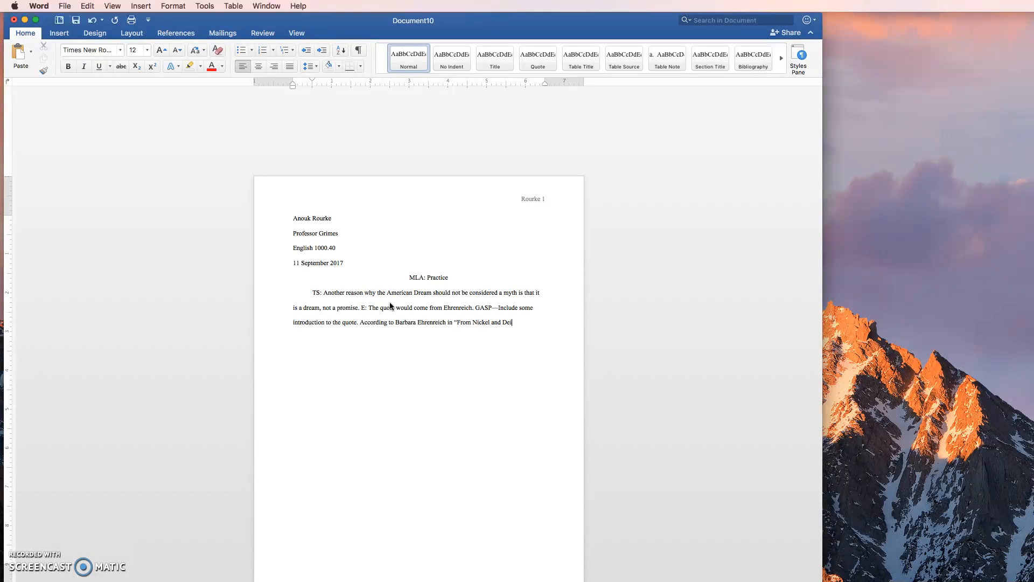
type("imed,”")
left_click_drag(475, 323, 521, 323)
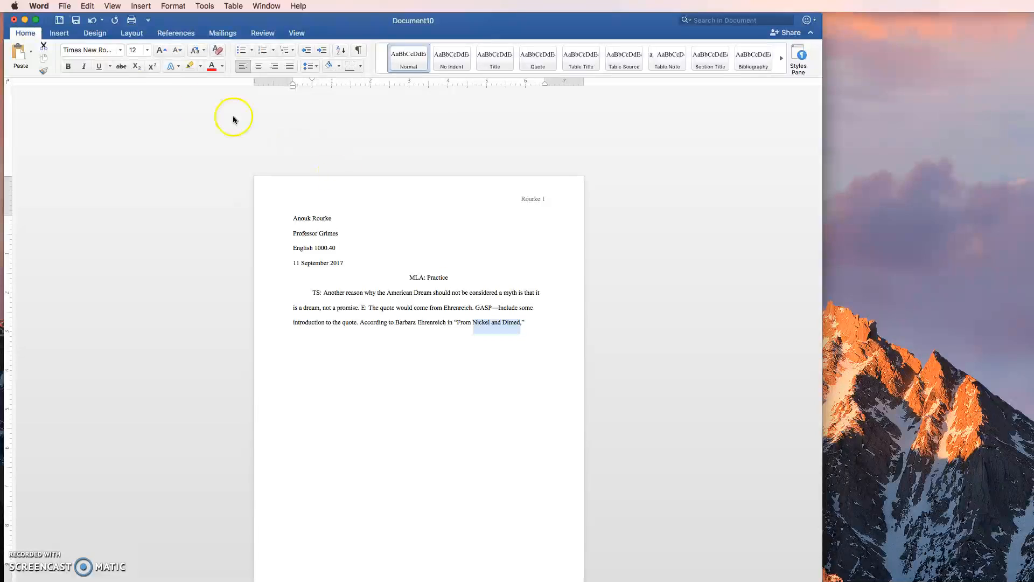
left_click(83, 67)
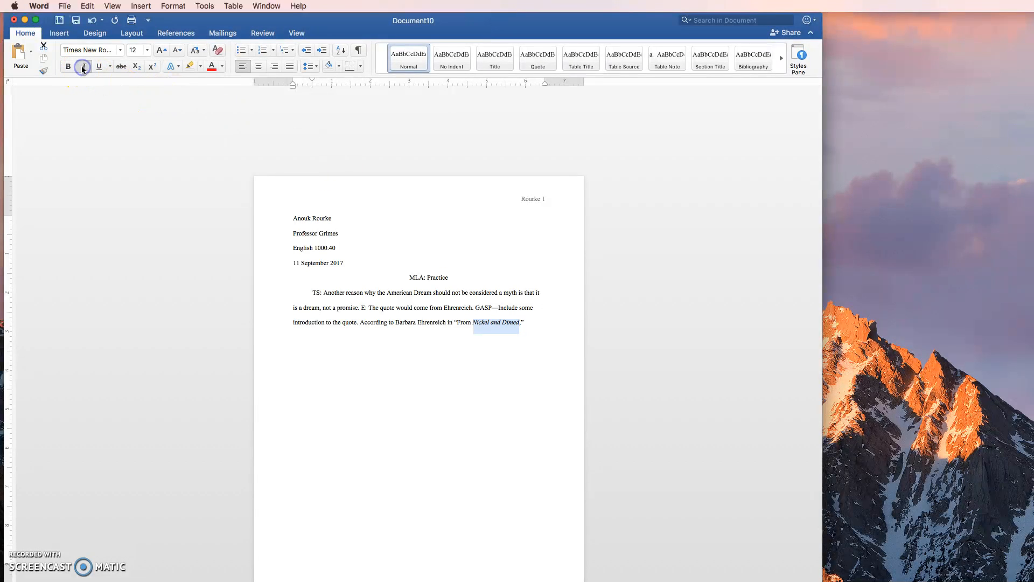
Step: Add the quotation "“[l]etter is lowercase to indicate this quote is a continuation of a sentence” (217)." after the lead-in
left_click(527, 322)
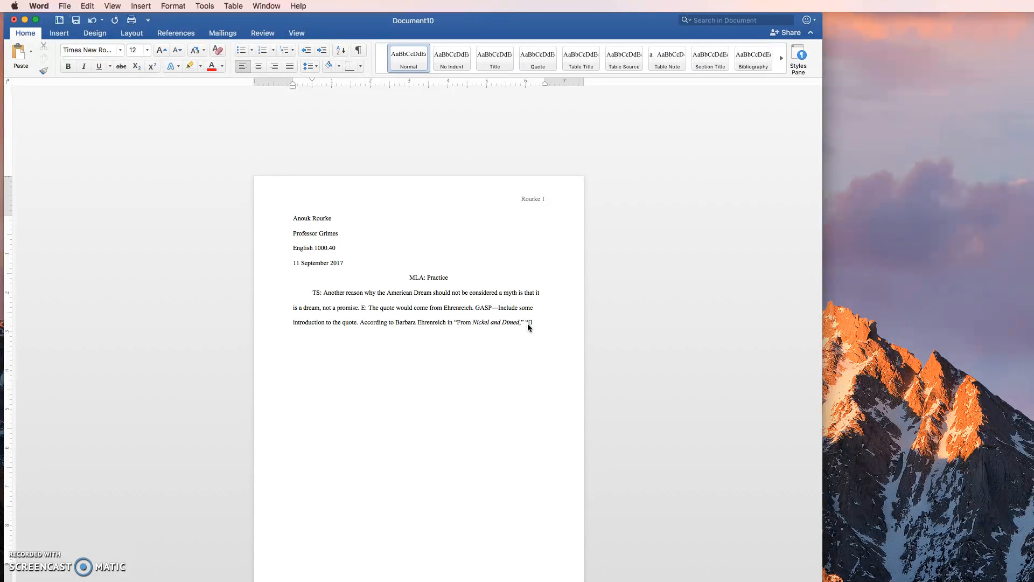
type("tter is lowercase to indicate this quote is a continuation of a sentence” (217). C:")
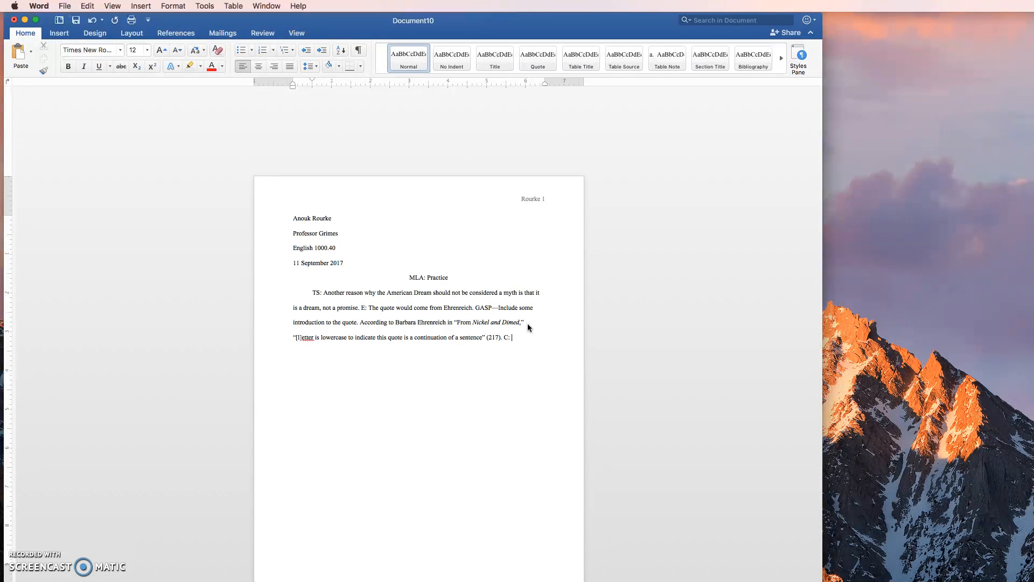
Step: Add "C: The commentary would indicate how the quote proves the topic sentence by explaining its significance. E:…" to the paragraph
type("mentary wh")
type("uld indicate how the quote proves the topic sentence")
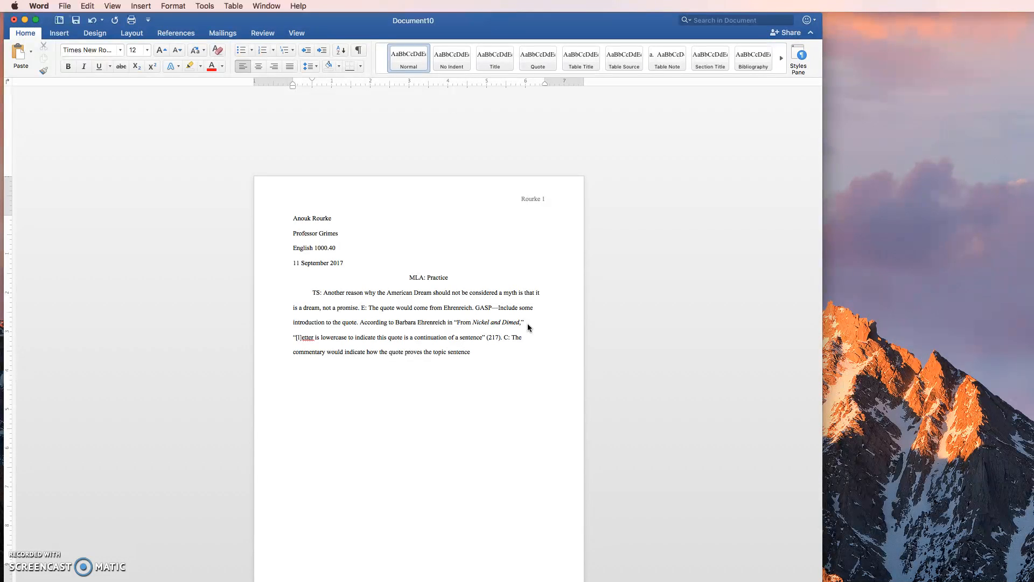
type(" by expla")
type("e.")
type("E")
type(":...")
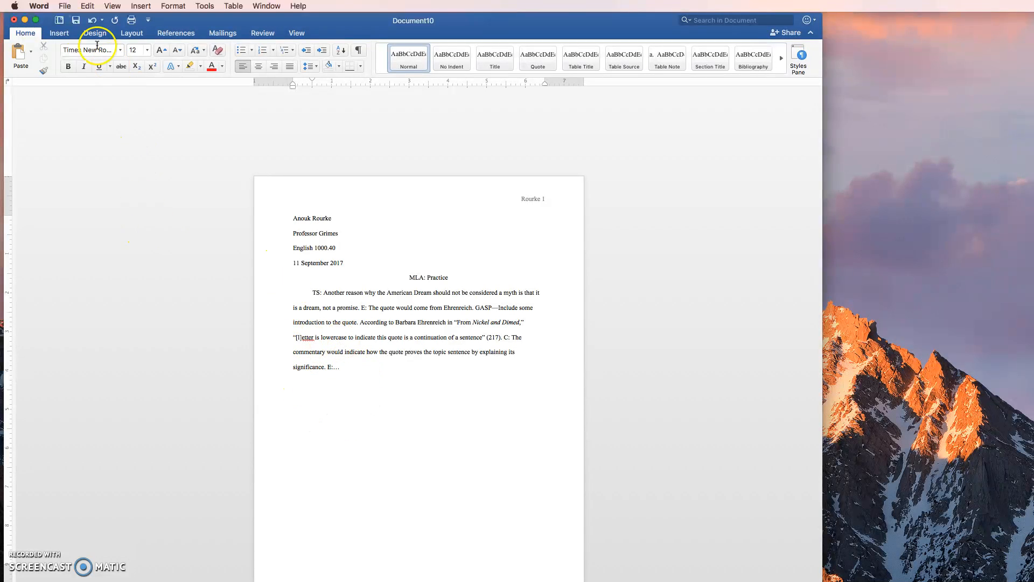
Step: Save the document to the Desktop as "MLA Practice" in Word Document (.docx) format
left_click(66, 6)
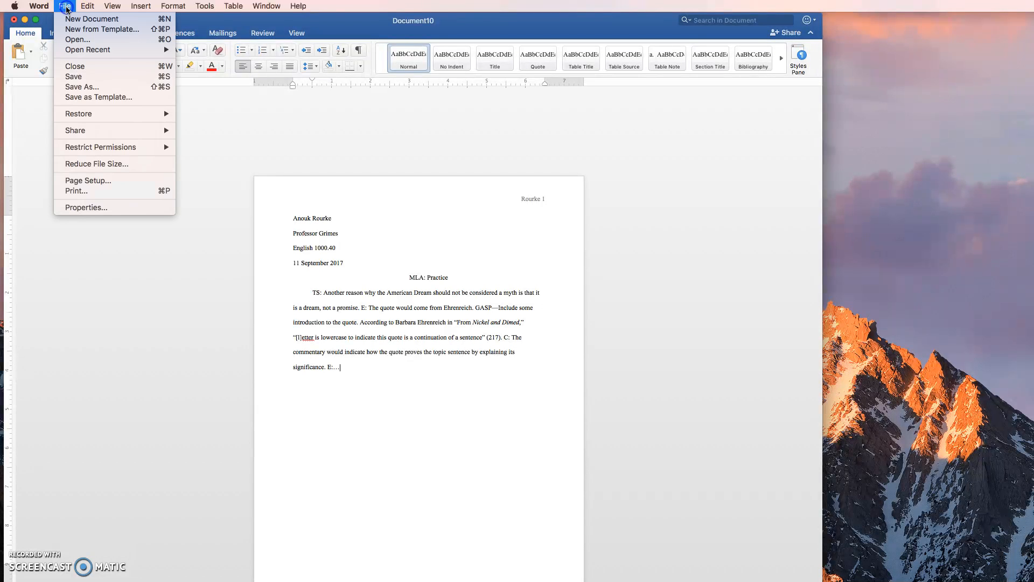
left_click(84, 87)
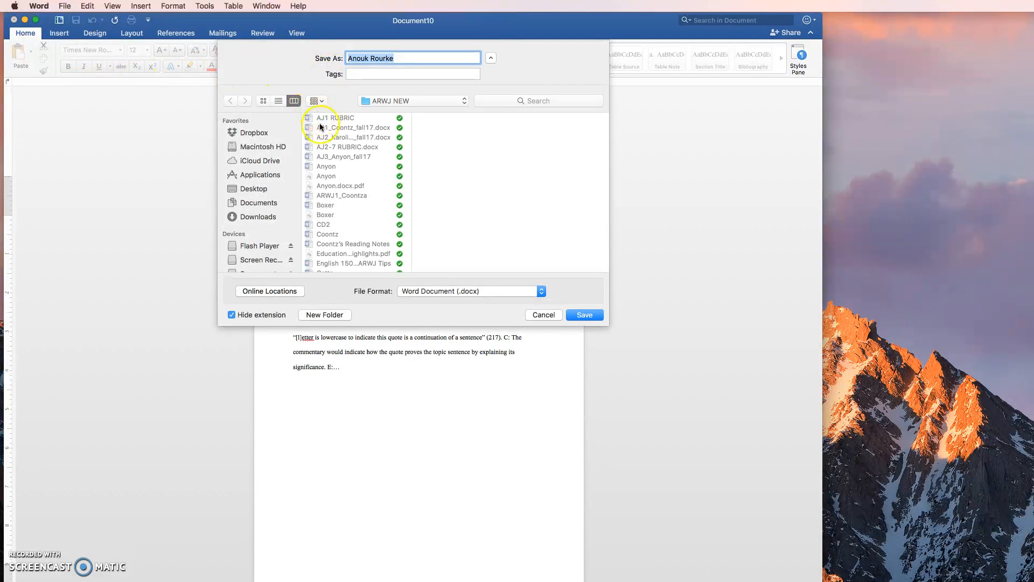
left_click(259, 189)
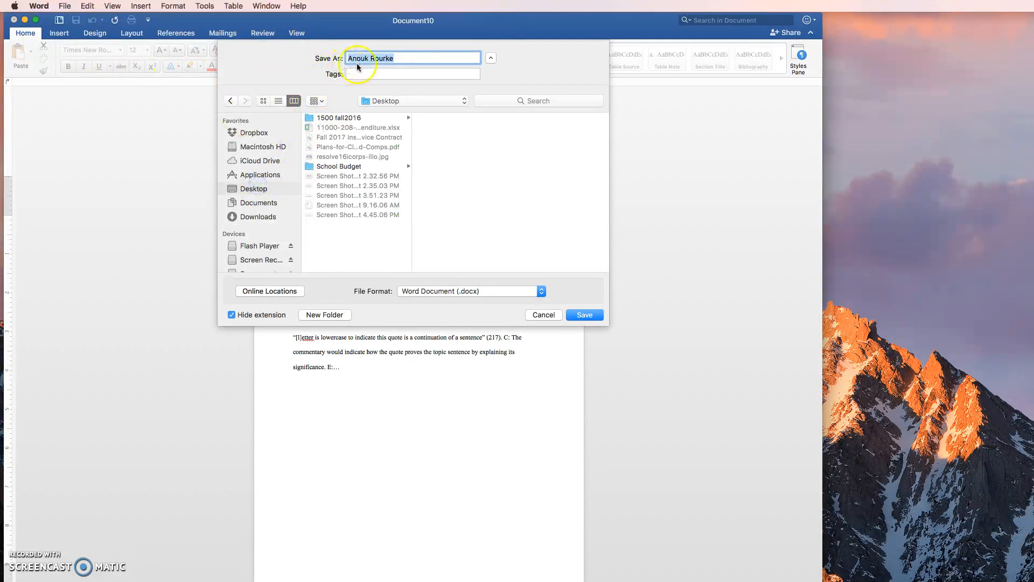
key("BackSpace")
type("MLA Practice")
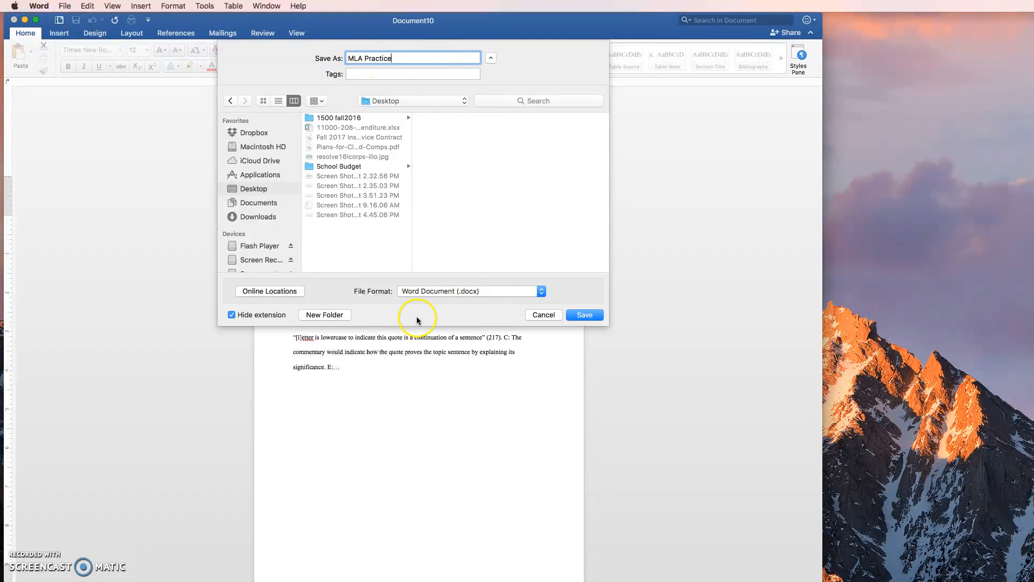
left_click(542, 292)
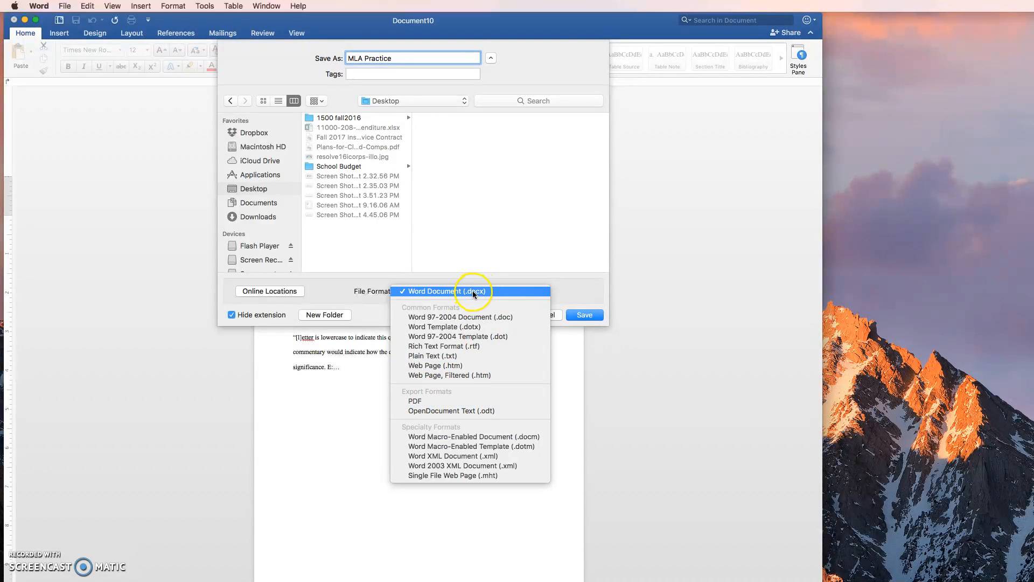
left_click(497, 291)
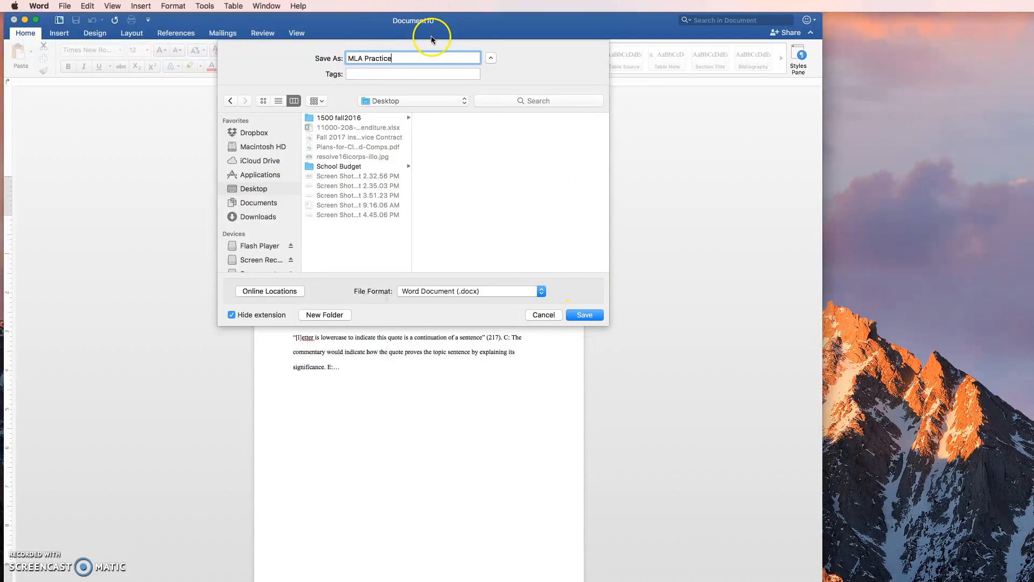
left_click(583, 316)
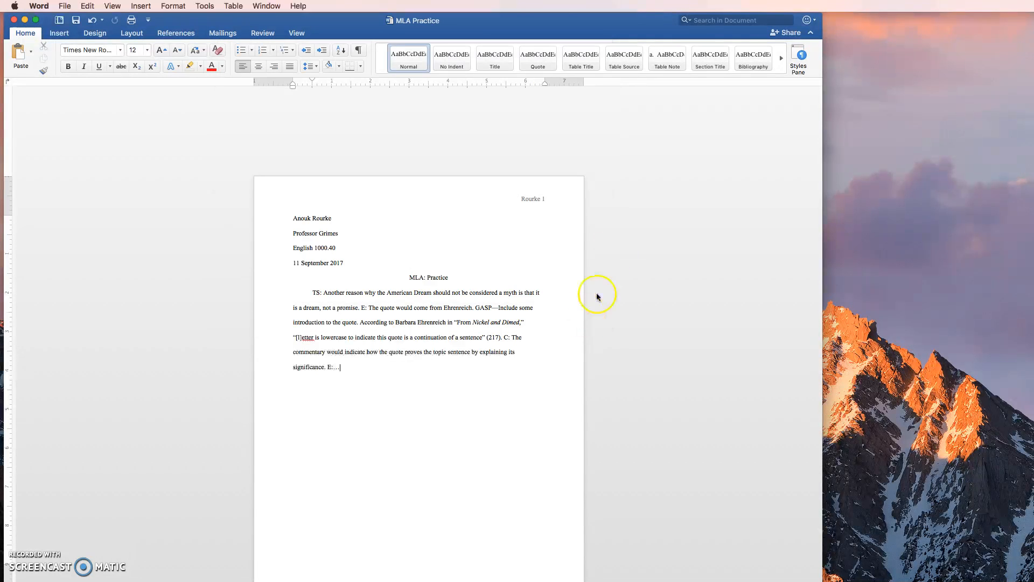
Step: Add a new centered line below the body paragraph
key("Return")
key("super+e")
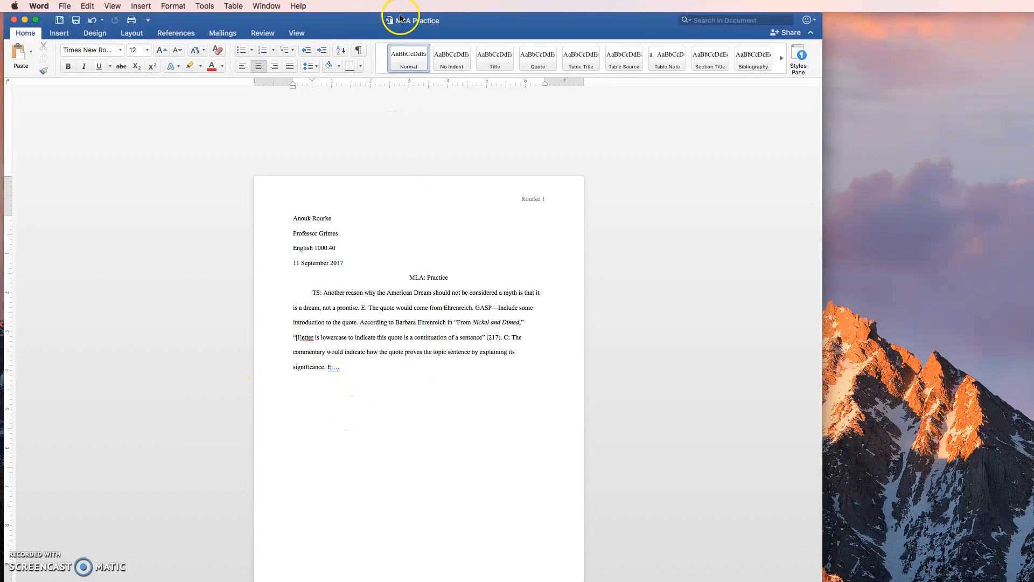
left_click(380, 412)
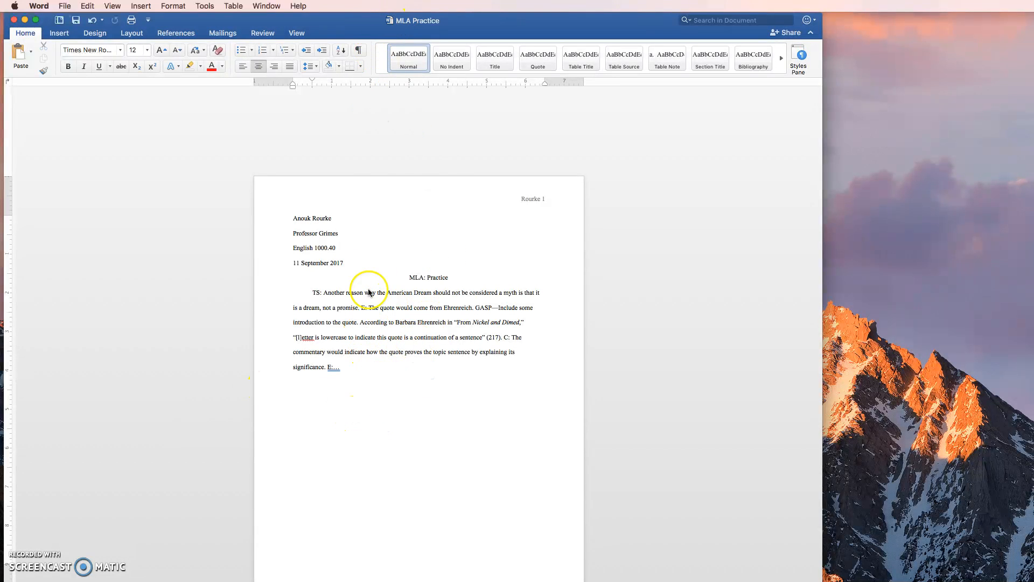